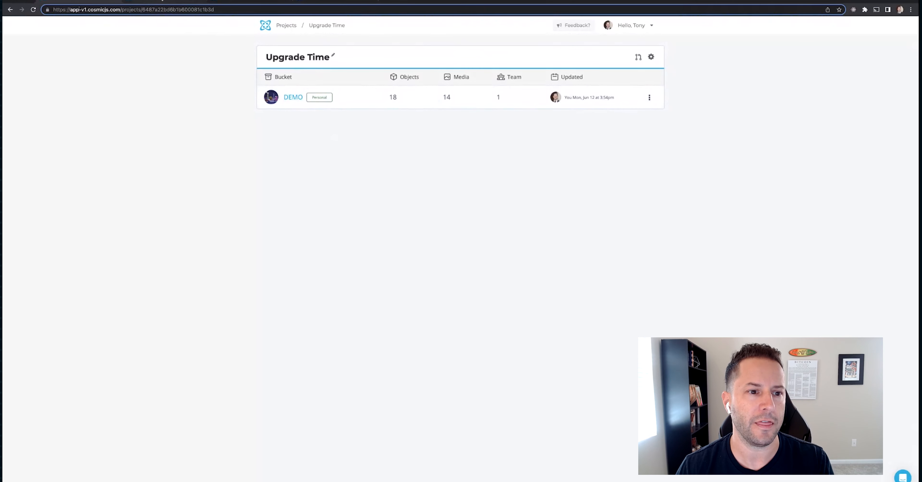
# Step: Open the DEMO bucket's Import / Export settings and run the Dashboard v2 compatibility check
pyautogui.click(649, 98)
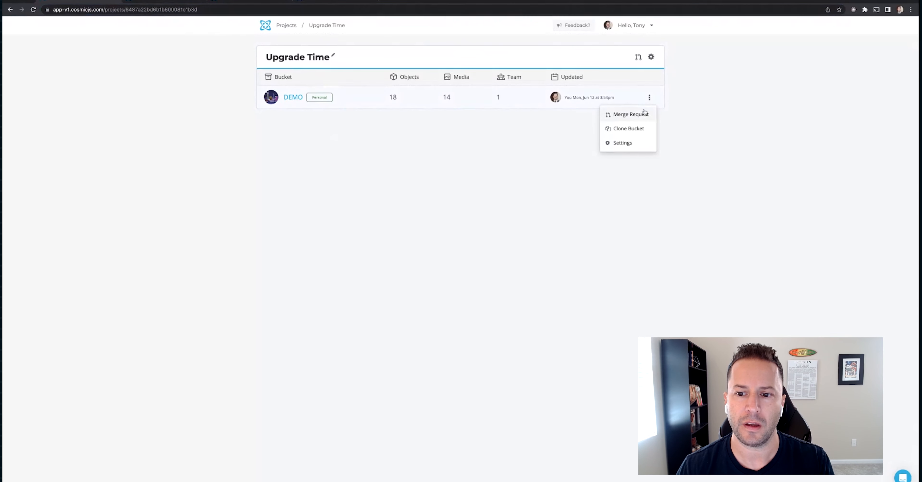
pyautogui.click(433, 144)
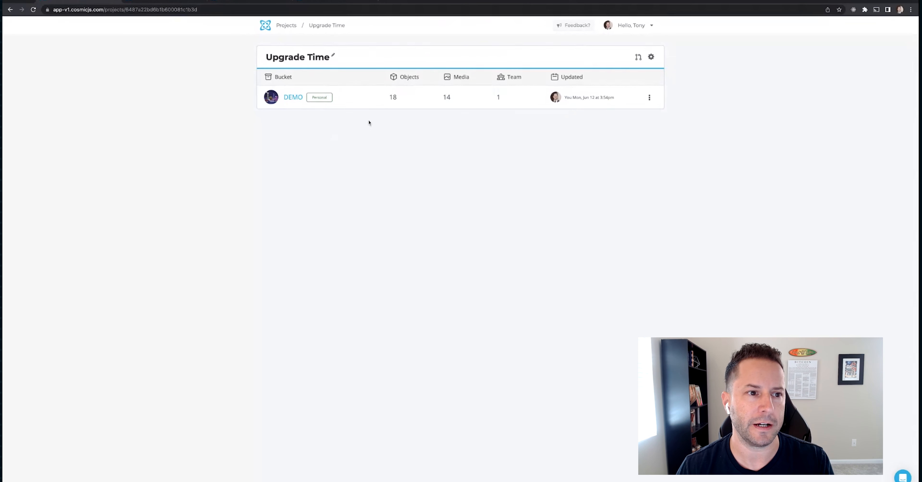
pyautogui.click(167, 1)
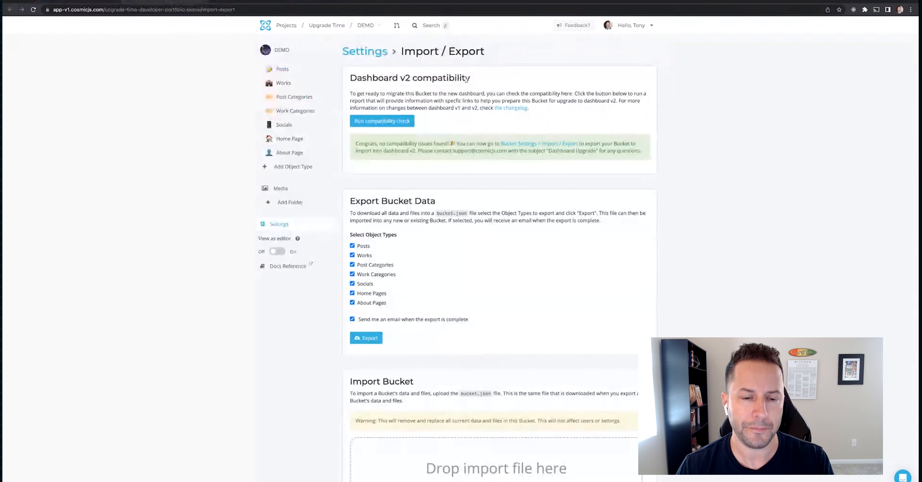
pyautogui.moveTo(486, 51); pyautogui.dragTo(400, 51)
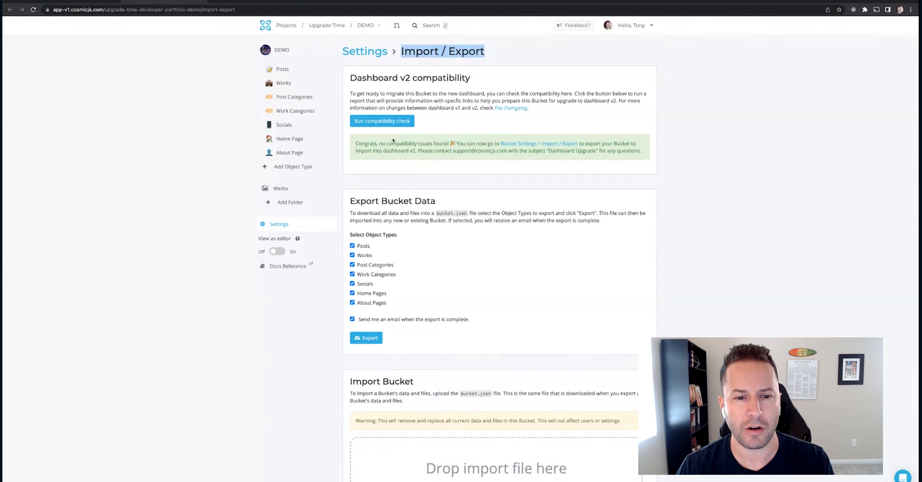
pyautogui.moveTo(349, 80); pyautogui.dragTo(471, 78)
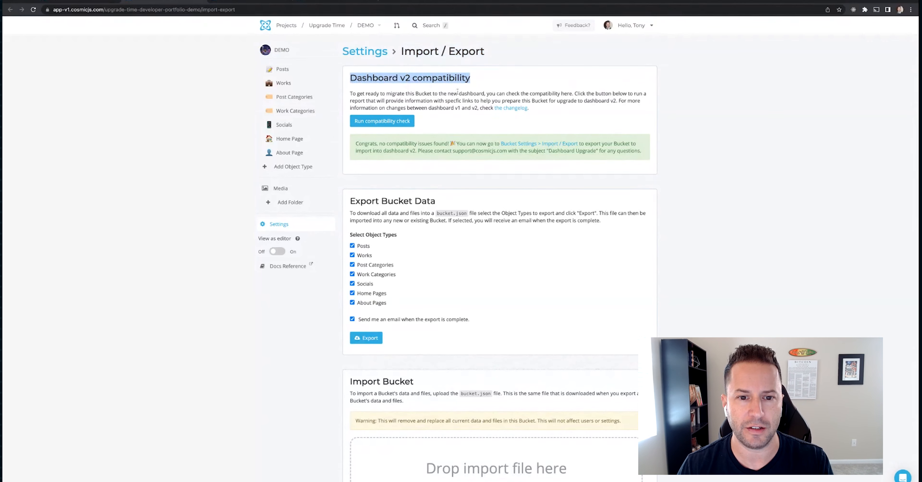
pyautogui.click(448, 110)
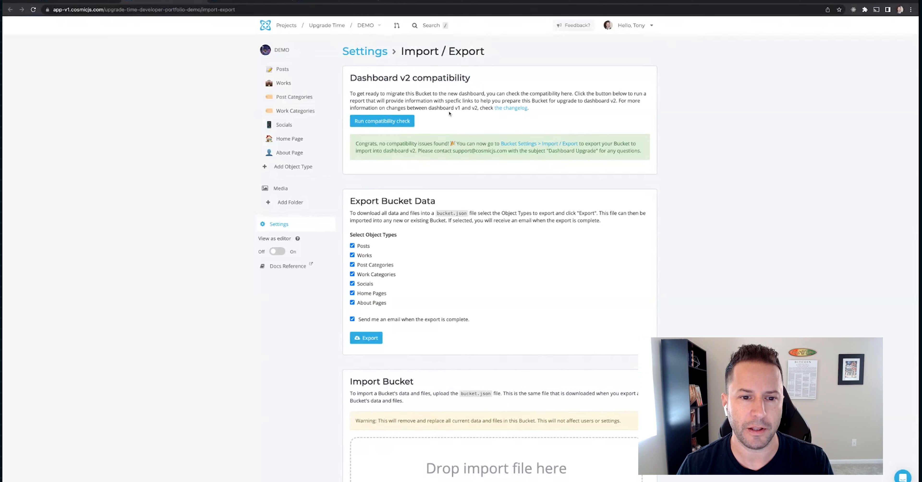
pyautogui.click(402, 121)
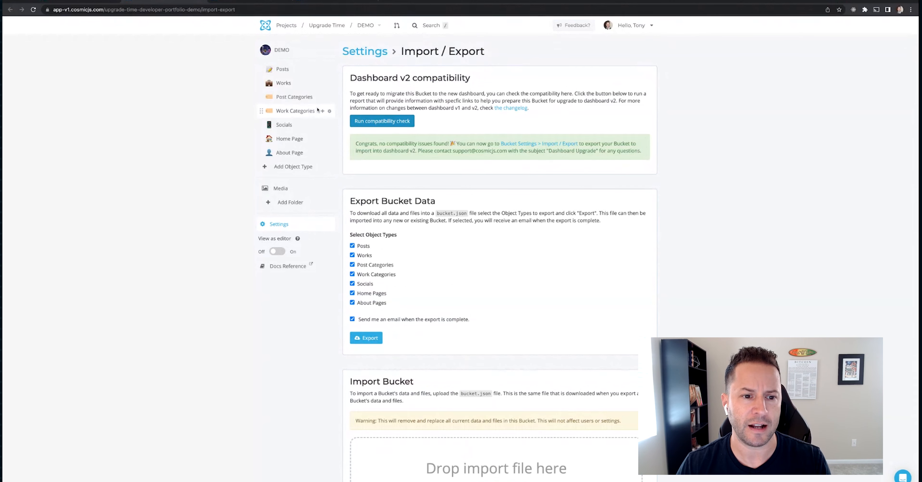
pyautogui.click(405, 121)
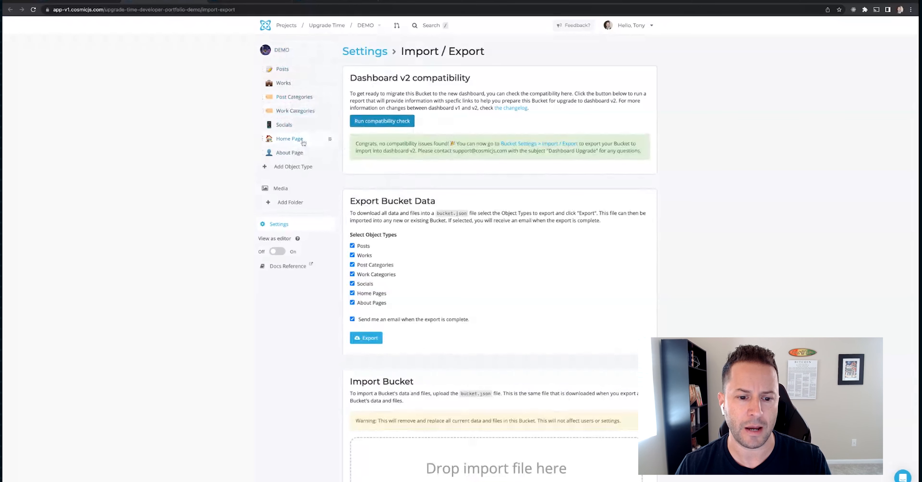
# Step: Export the DEMO bucket's data with all object types selected and the completion email turned off, and download the export file
pyautogui.scroll(-1, 303, 143)
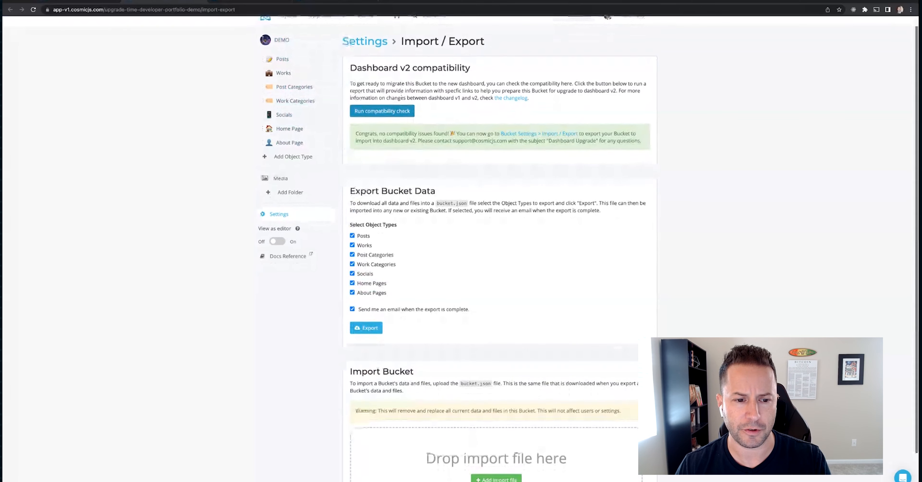
pyautogui.scroll(-3, 437, 190)
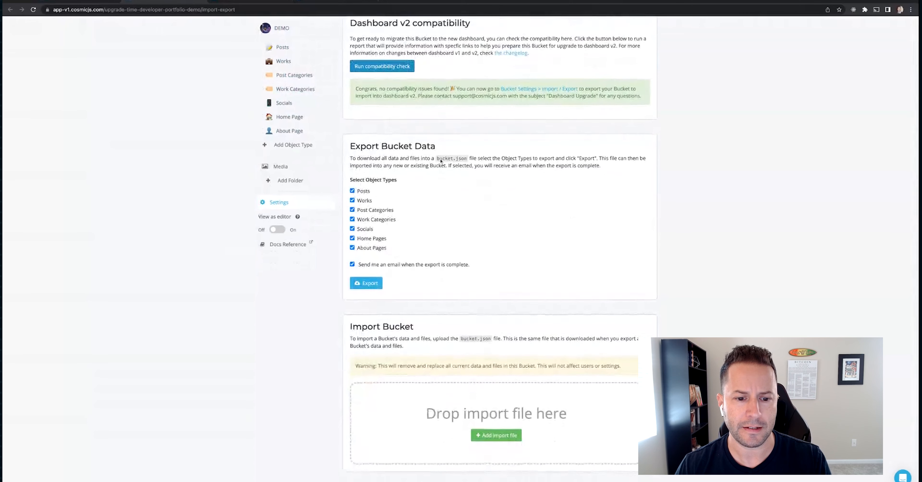
pyautogui.click(382, 265)
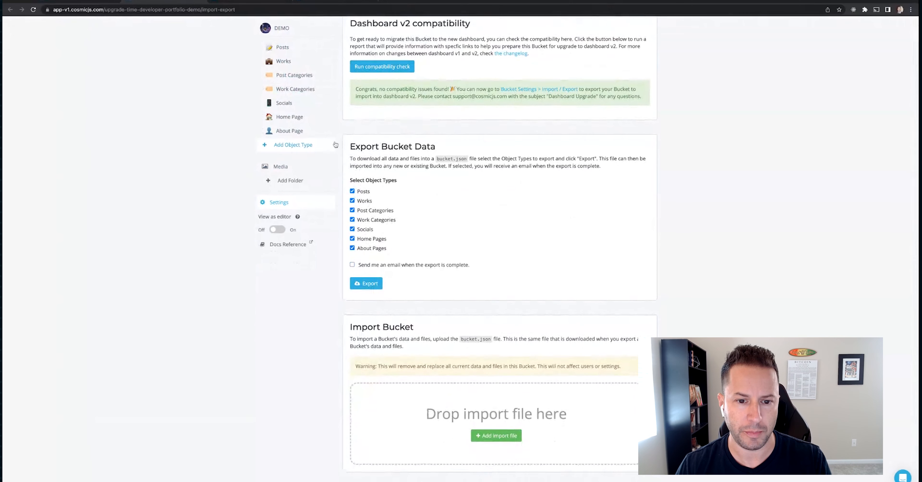
pyautogui.moveTo(347, 146); pyautogui.dragTo(441, 147)
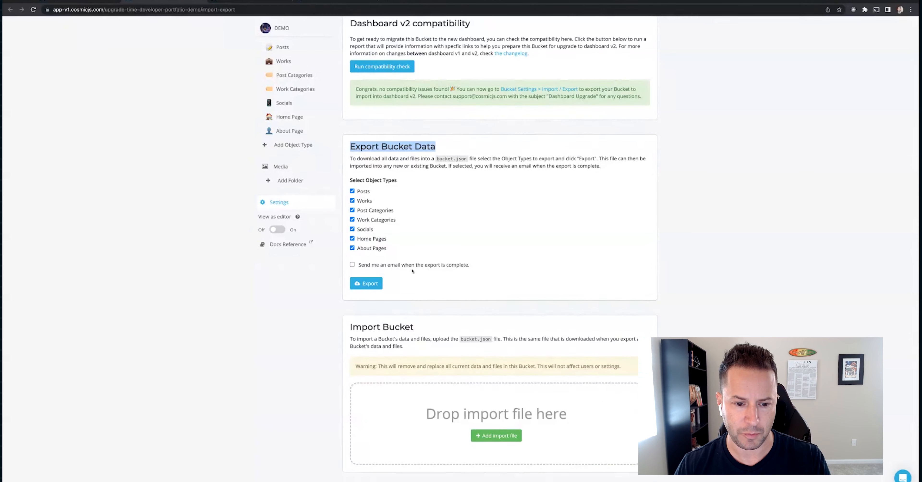
pyautogui.click(375, 285)
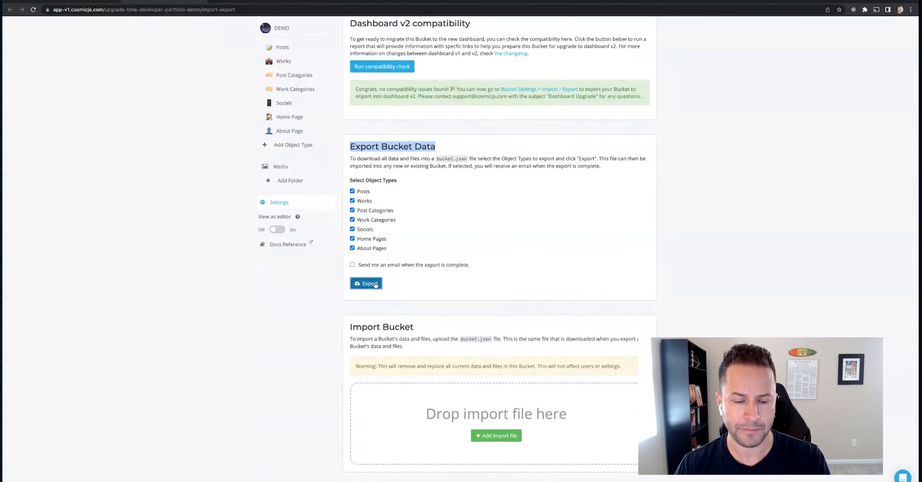
pyautogui.click(381, 327)
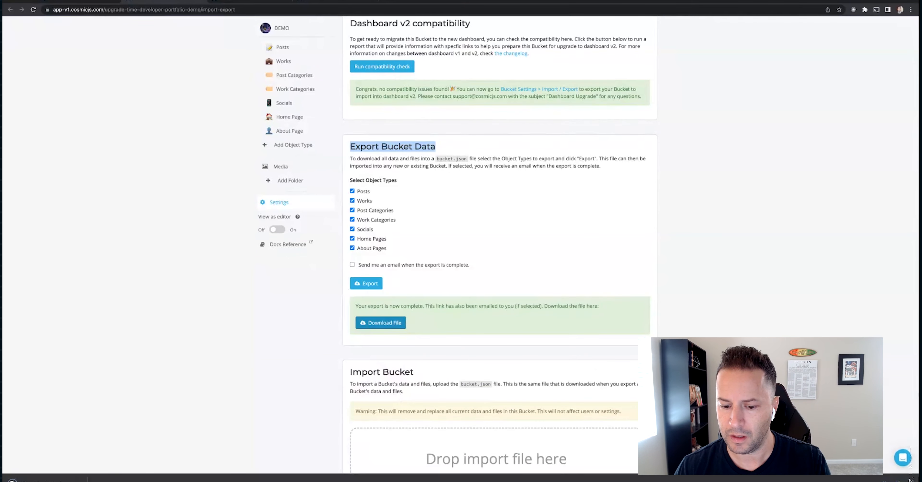
pyautogui.click(909, 479)
pyautogui.click(486, 156)
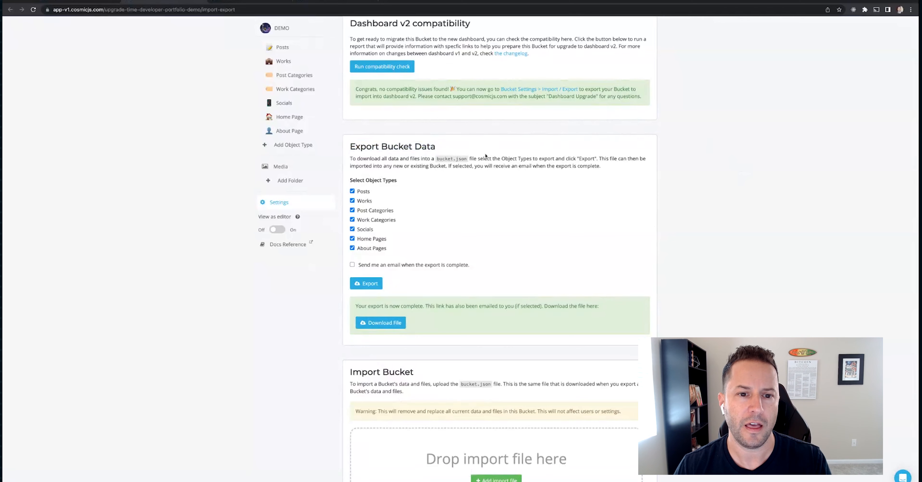
pyautogui.scroll(2, 485, 156)
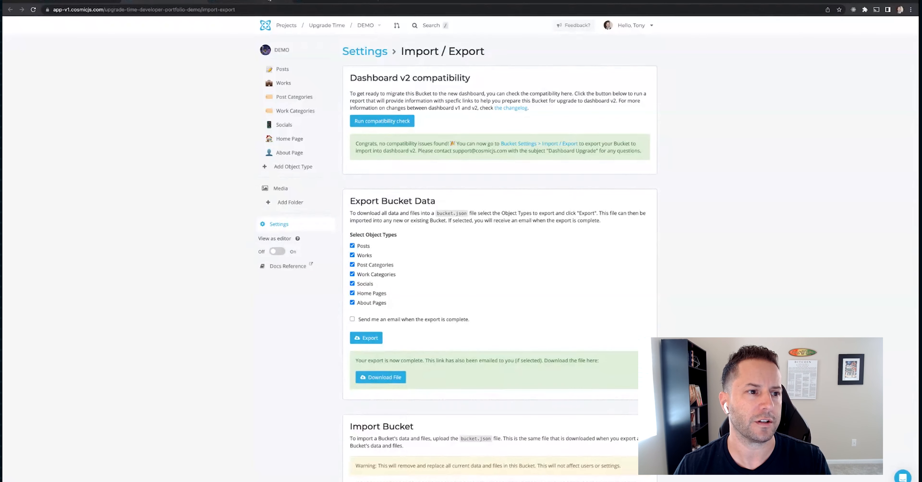
# Step: Switch to the new dashboard and reload its projects page at app.cosmicjs.com/projects
pyautogui.click(269, 1)
pyautogui.click(331, 1)
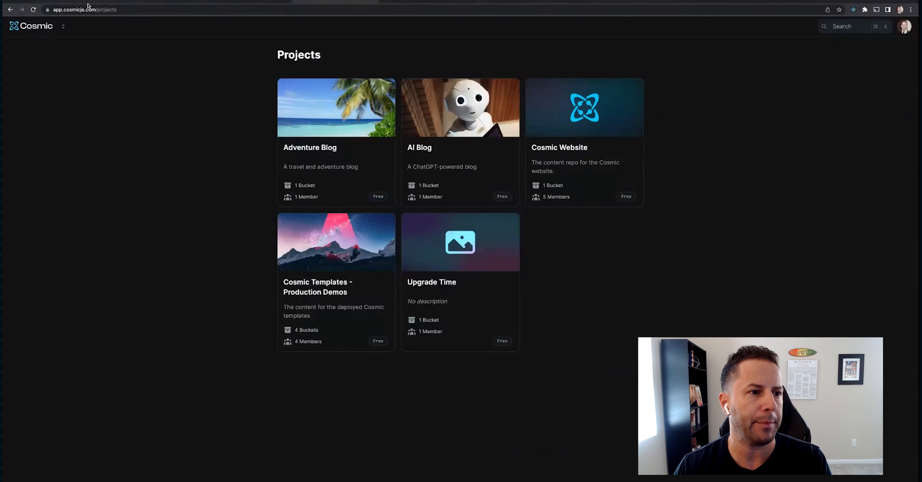
pyautogui.click(68, 9)
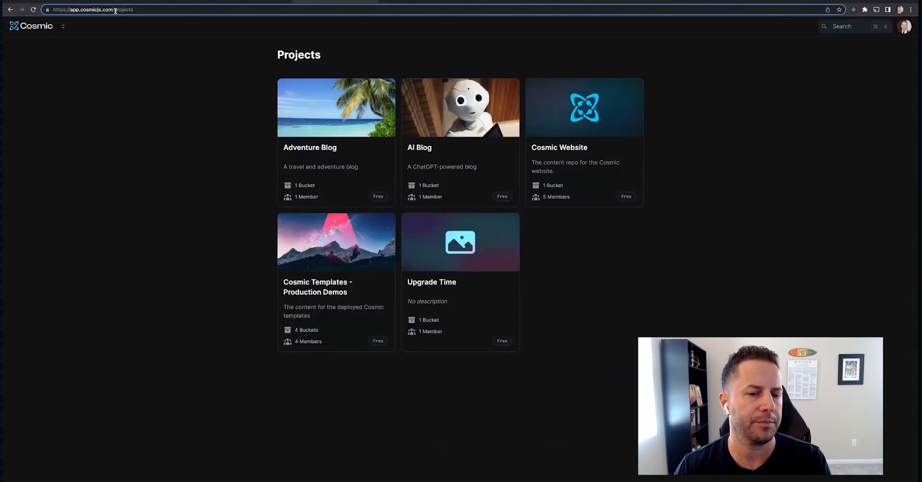
pyautogui.press('Return')
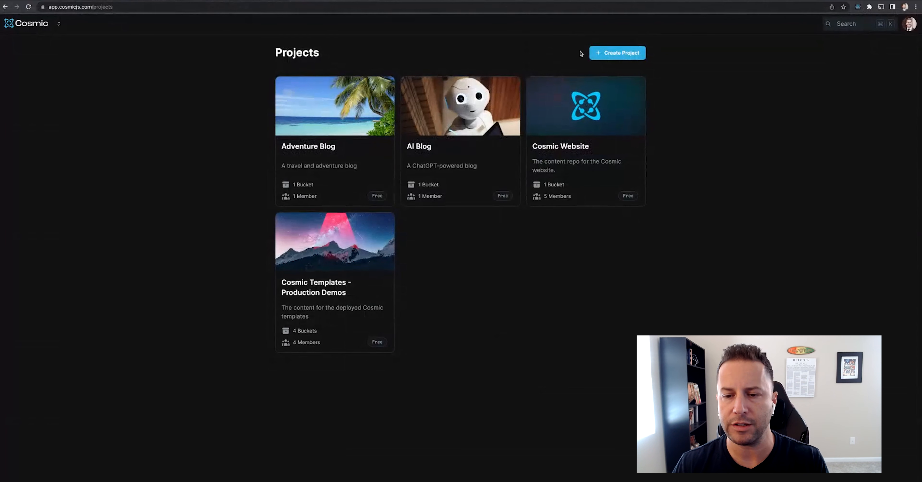
# Step: Create an empty project named Upgrade Time with a first bucket named test
pyautogui.click(601, 54)
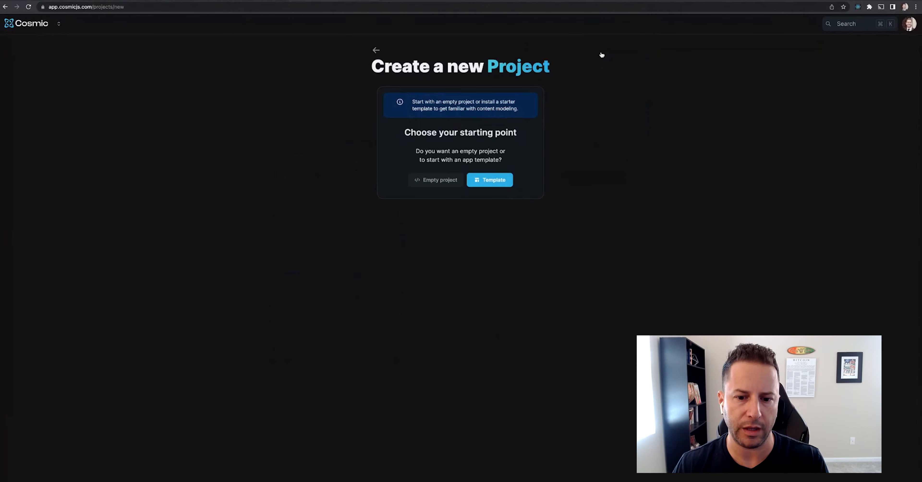
pyautogui.click(429, 180)
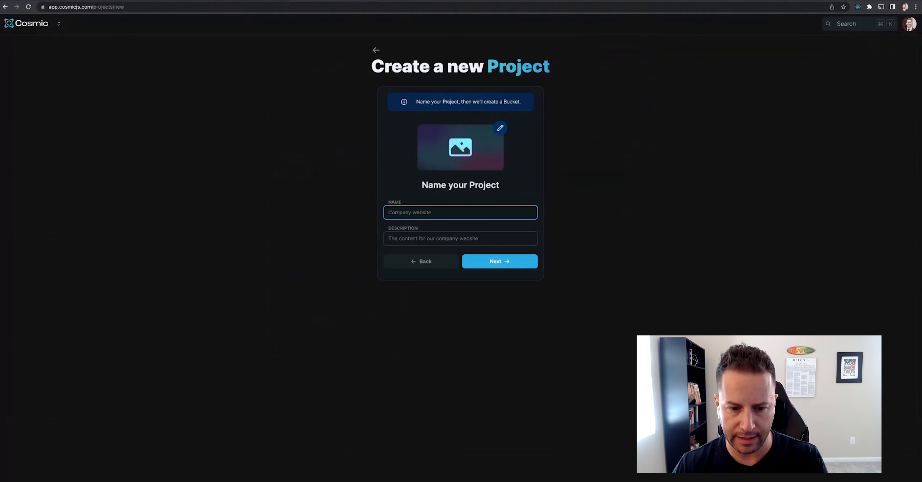
pyautogui.write('Up')
pyautogui.write('grade Test')
pyautogui.press('Return')
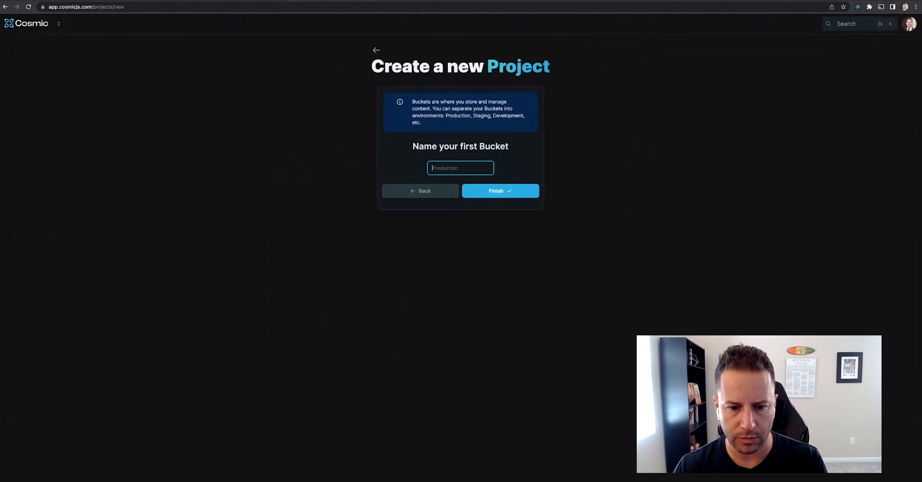
pyautogui.write('test')
pyautogui.press('Return')
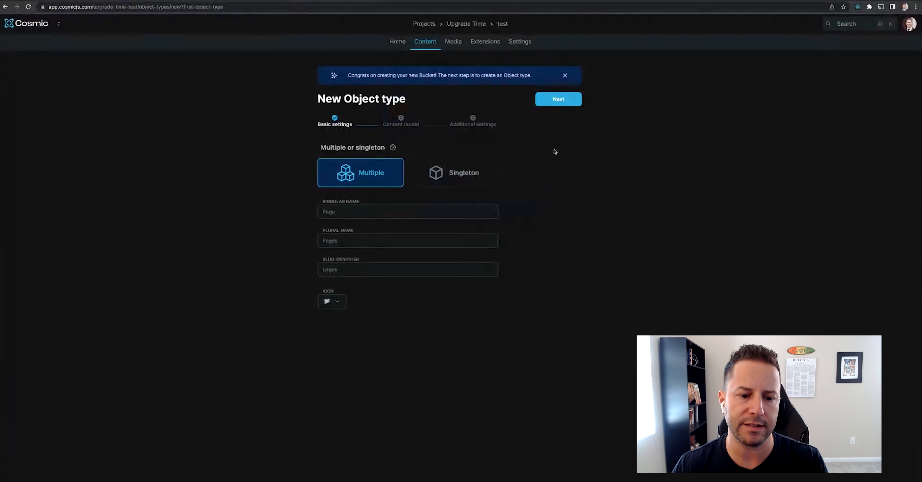
# Step: Import the exported bucket file into the test bucket through its Import / Export settings
pyautogui.click(523, 43)
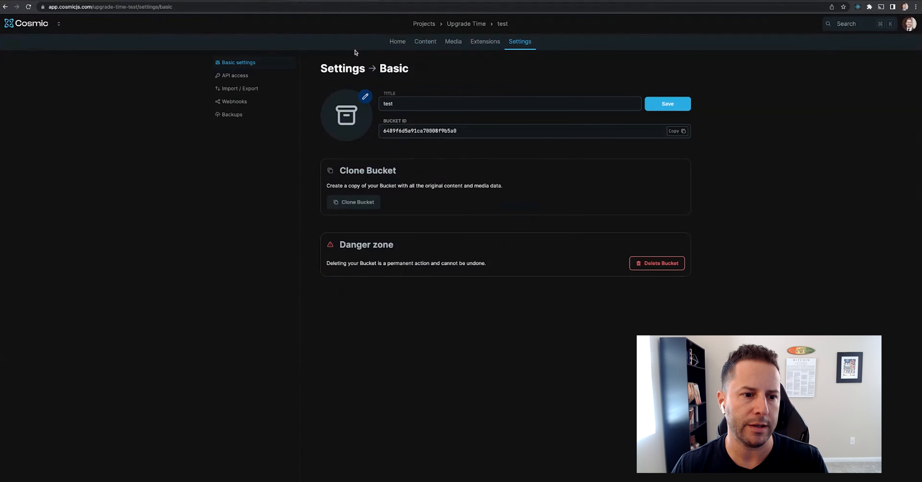
pyautogui.click(257, 89)
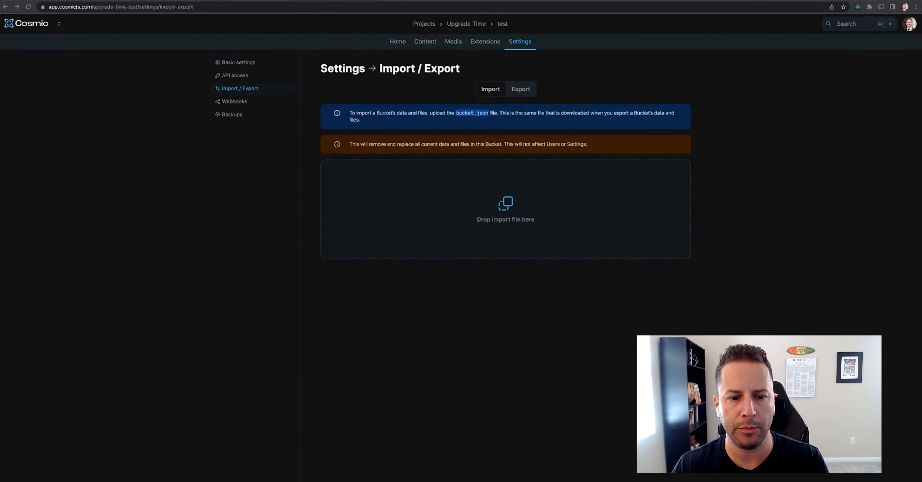
pyautogui.press('Return')
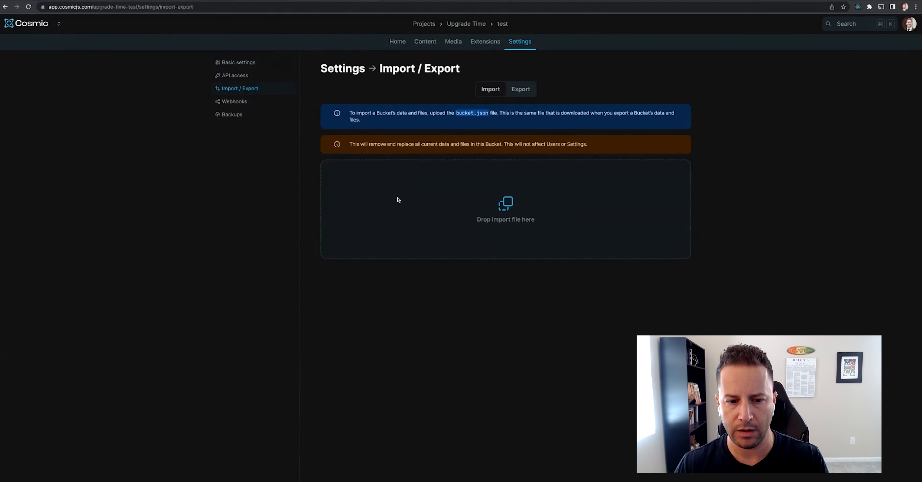
pyautogui.click(560, 283)
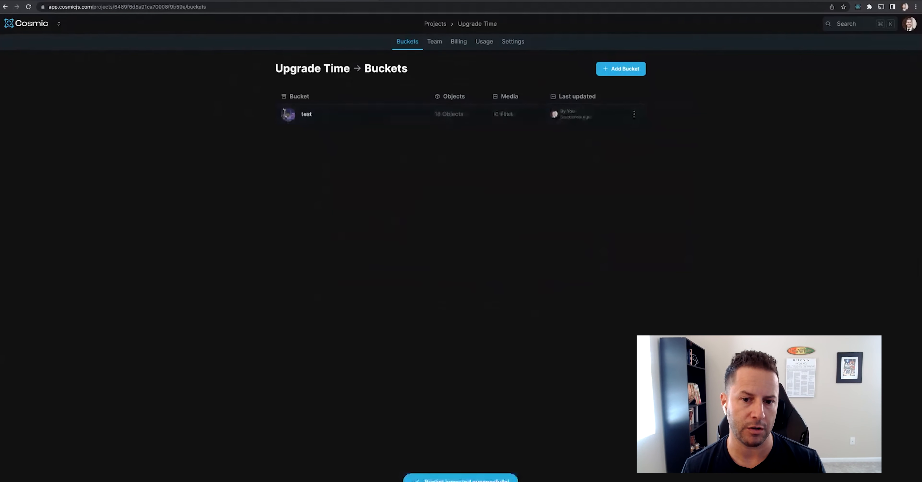
# Step: Open the test bucket from the Upgrade Time project's bucket list and display its object types
pyautogui.click(434, 44)
pyautogui.click(458, 46)
pyautogui.click(409, 48)
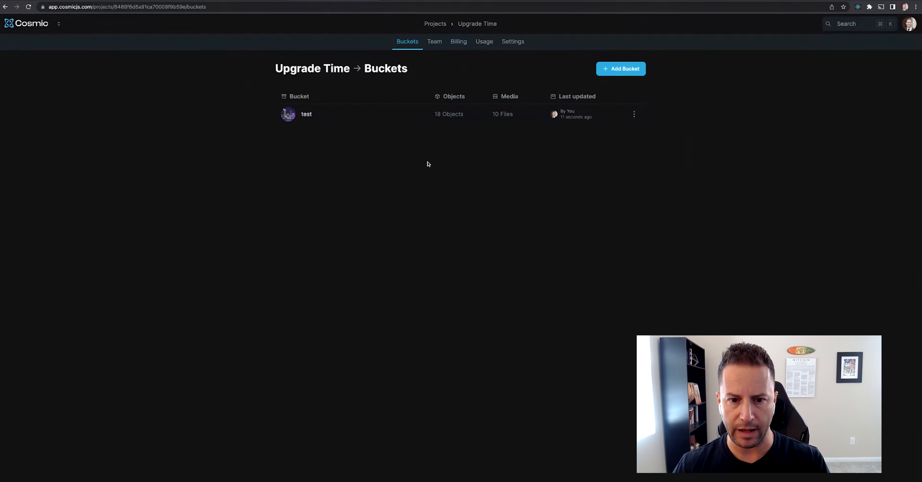
pyautogui.press('super+equal')
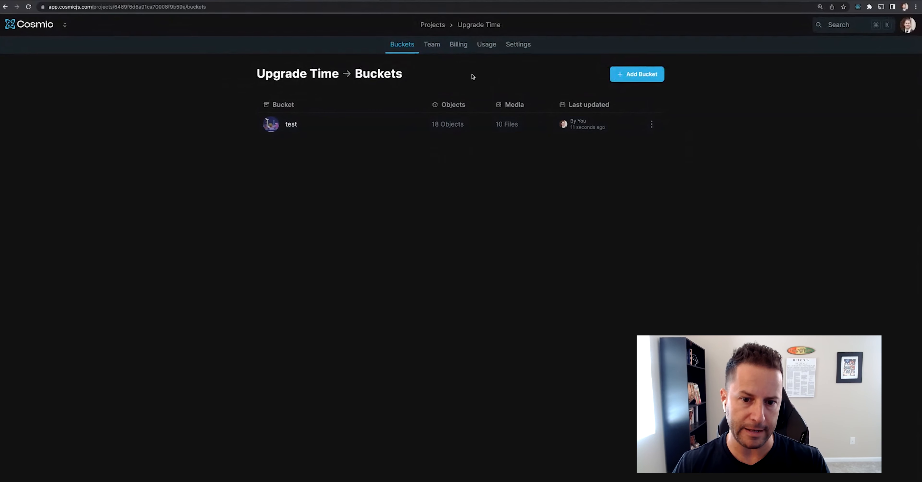
pyautogui.click(408, 128)
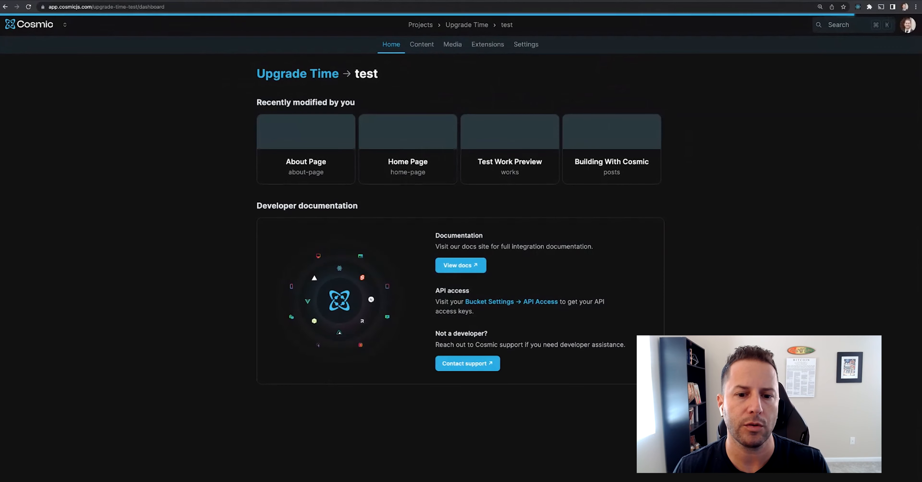
pyautogui.click(420, 47)
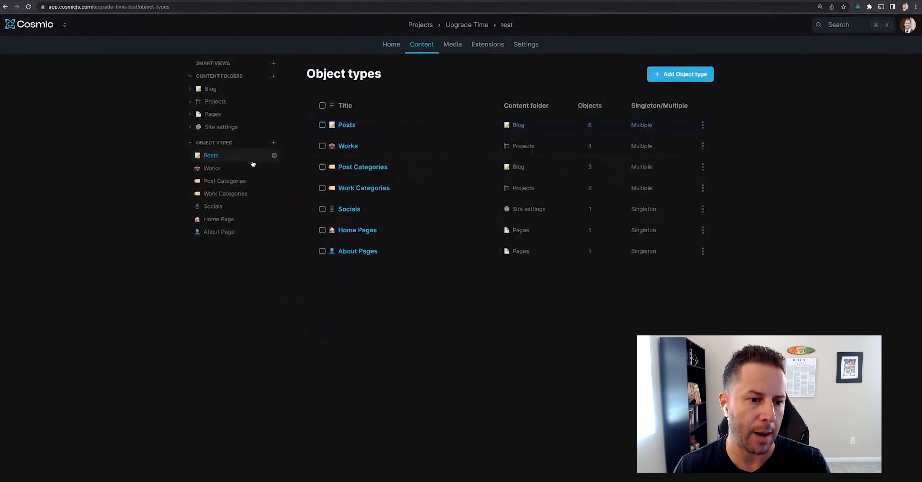
# Step: Examine the content model settings of the imported Posts, Works and Post Categories object types
pyautogui.click(274, 156)
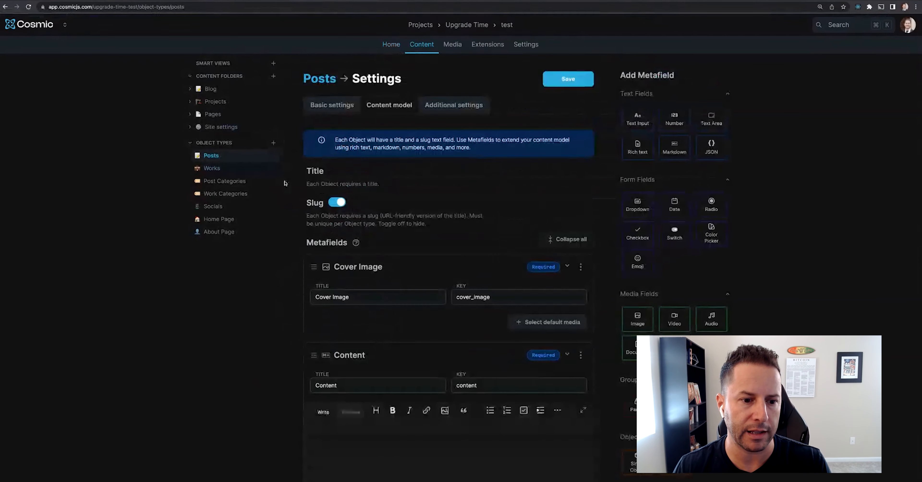
pyautogui.click(274, 168)
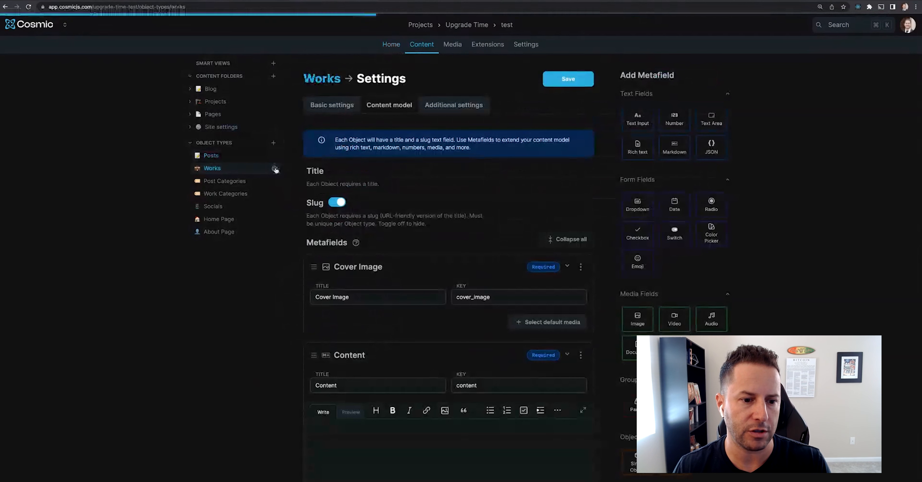
pyautogui.click(274, 182)
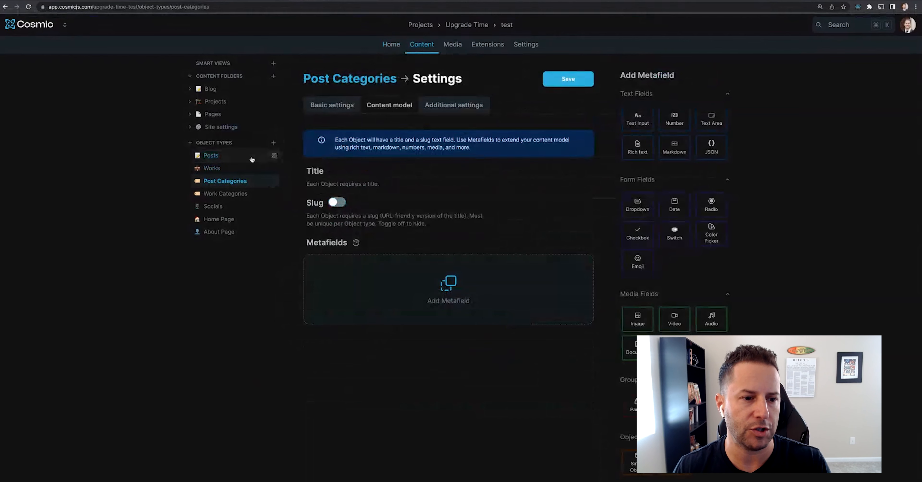
# Step: Open the Building With Cosmic post to examine its imported content
pyautogui.click(211, 155)
pyautogui.click(396, 124)
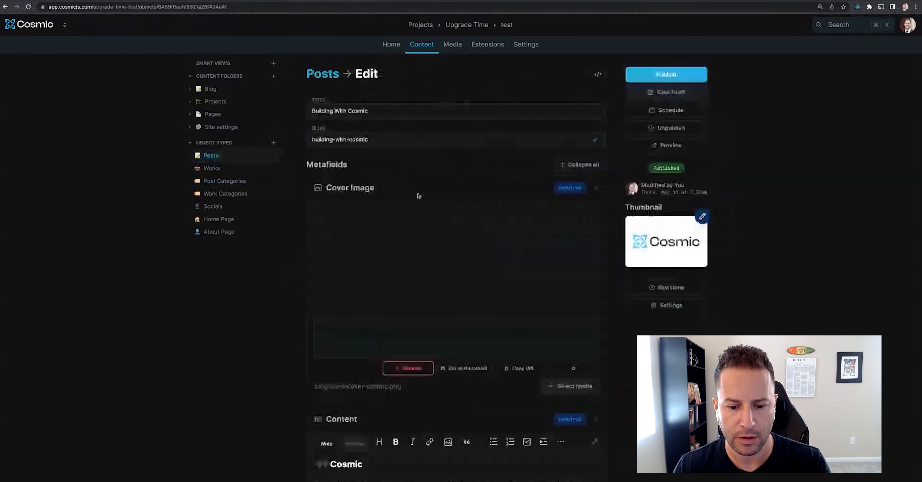
# Step: Examine the Building With Cosmic post's cover image and content, and return to the test bucket's home dashboard
pyautogui.scroll(-3, 418, 196)
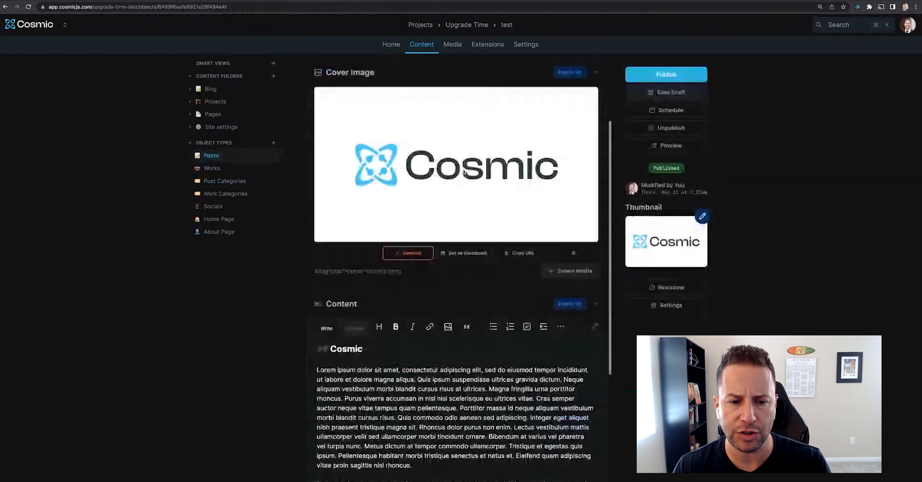
pyautogui.scroll(-5, 464, 173)
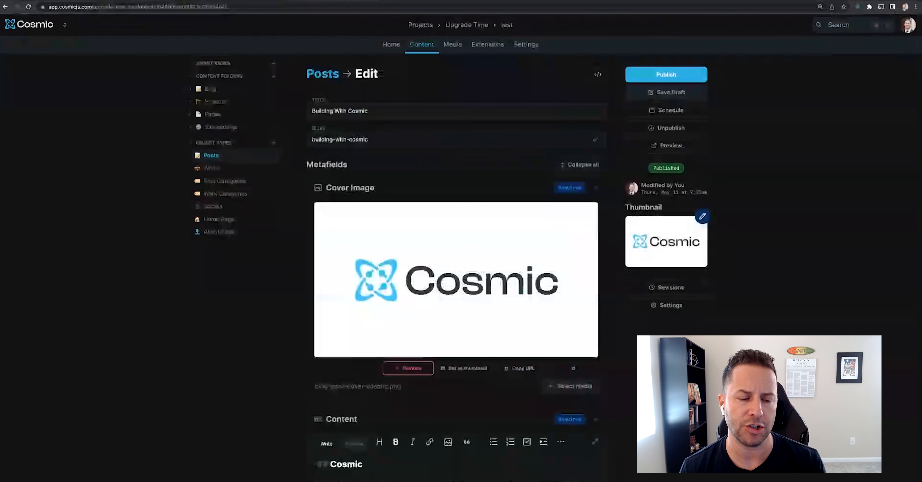
pyautogui.click(397, 50)
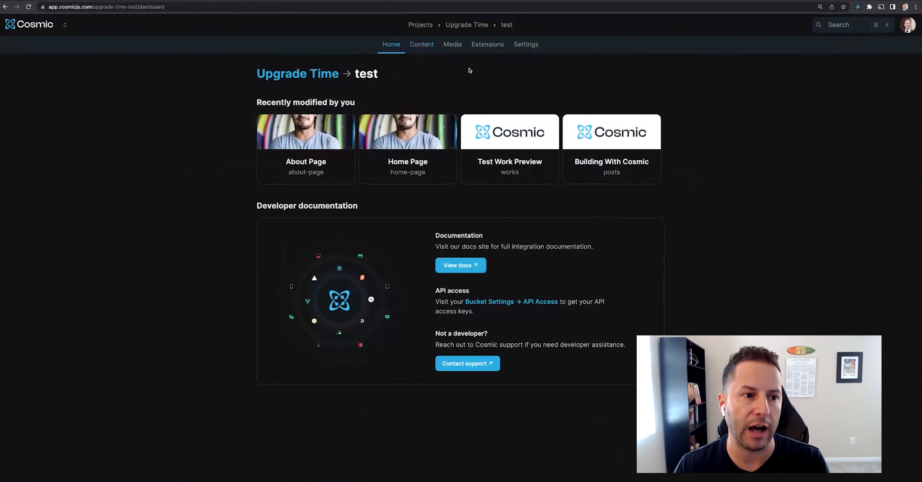
# Step: Display the Upgrade Time project's team and look at the form for adding a team member, closing it without adding anyone
pyautogui.click(465, 26)
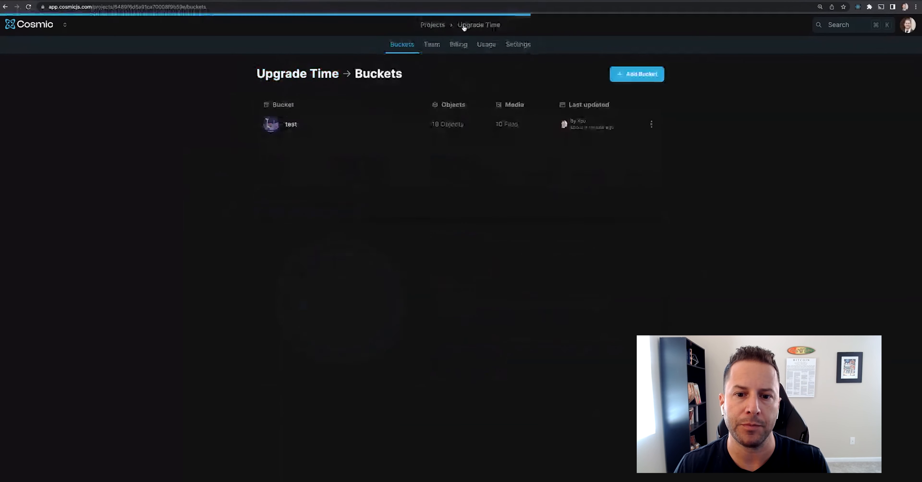
pyautogui.click(434, 47)
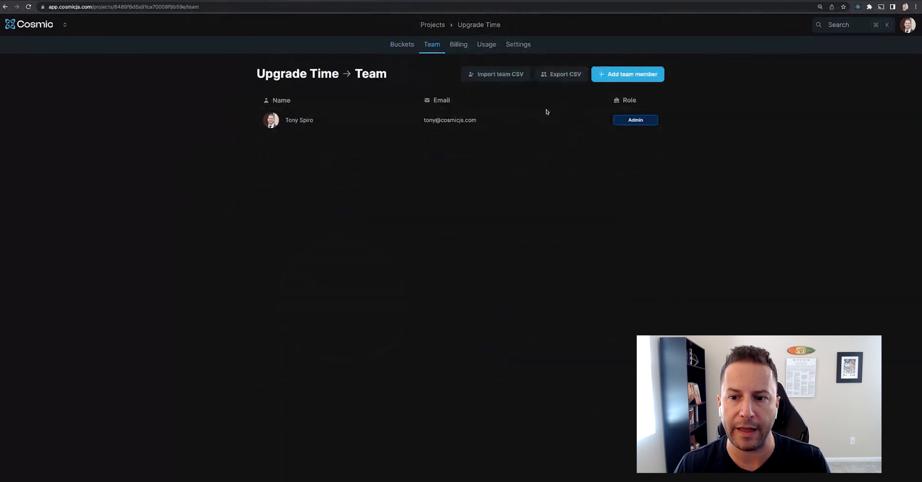
pyautogui.click(600, 81)
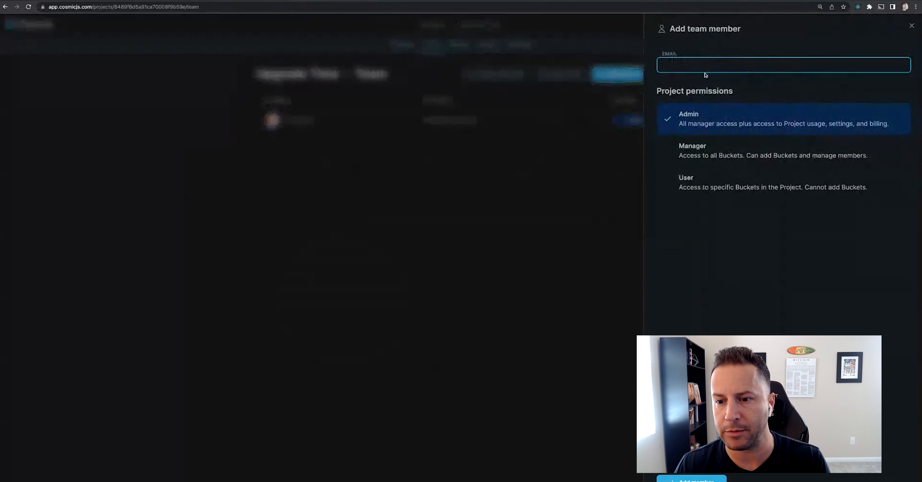
pyautogui.click(561, 247)
# Step: Switch to the v1 dashboard and export the Cosmic bucket's team members to CSV from its team settings
pyautogui.click(223, 1)
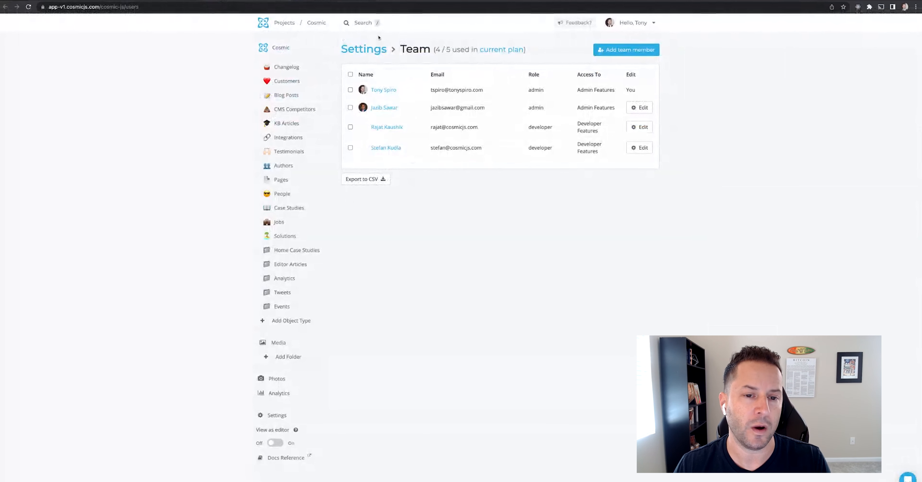
pyautogui.click(354, 53)
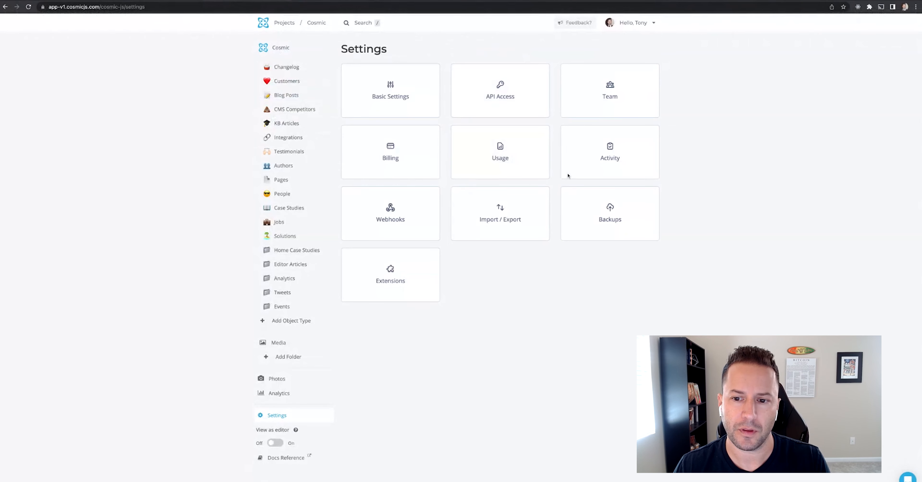
pyautogui.click(609, 93)
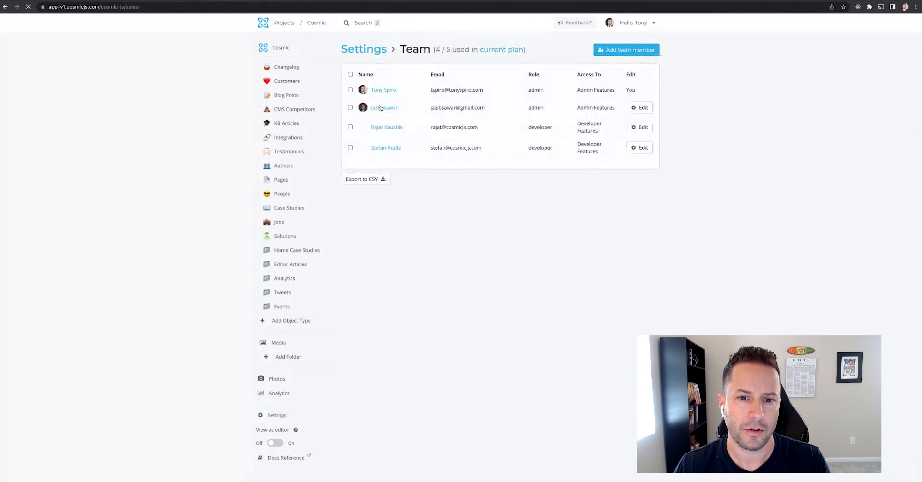
pyautogui.click(361, 183)
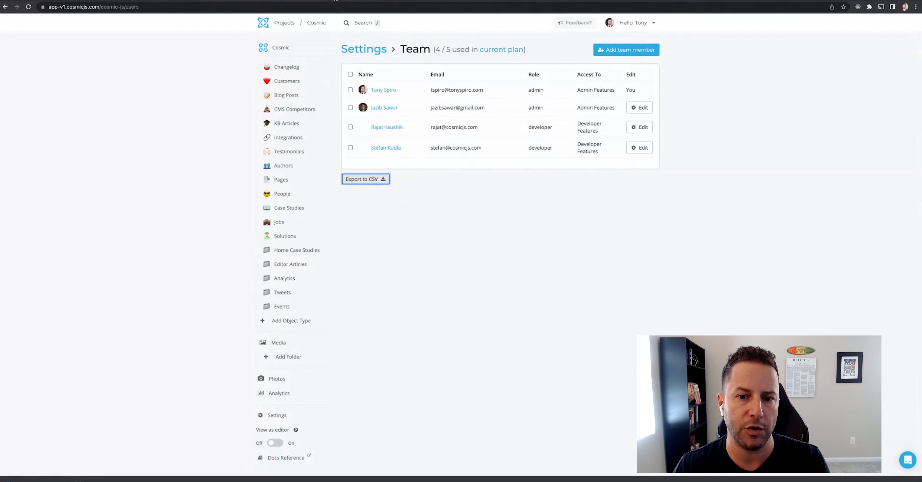
# Step: Load the exported team CSV into the v2 Upgrade Time project's team import, check the available roles and cancel the import
pyautogui.click(337, 0)
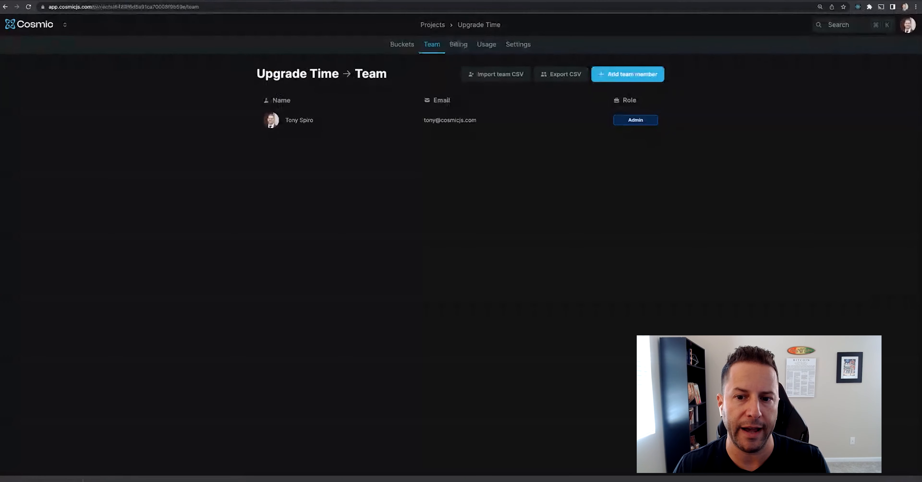
pyautogui.click(504, 76)
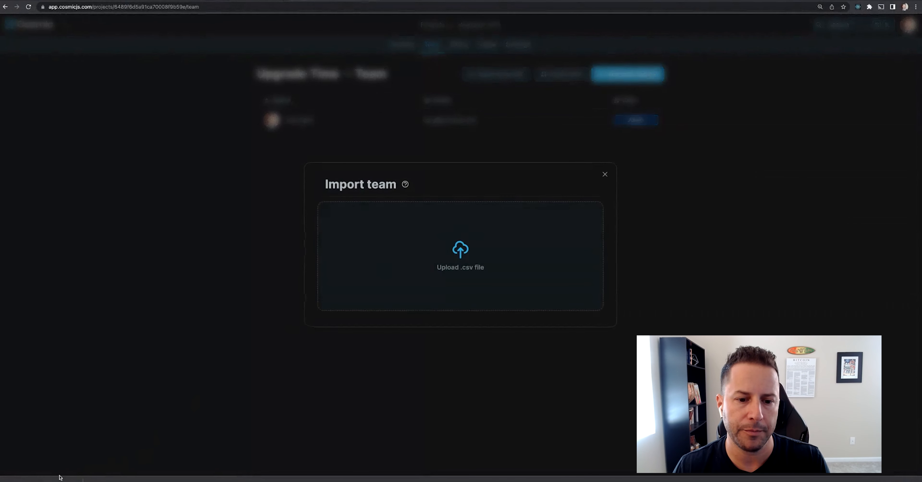
pyautogui.moveTo(59, 478); pyautogui.dragTo(441, 251)
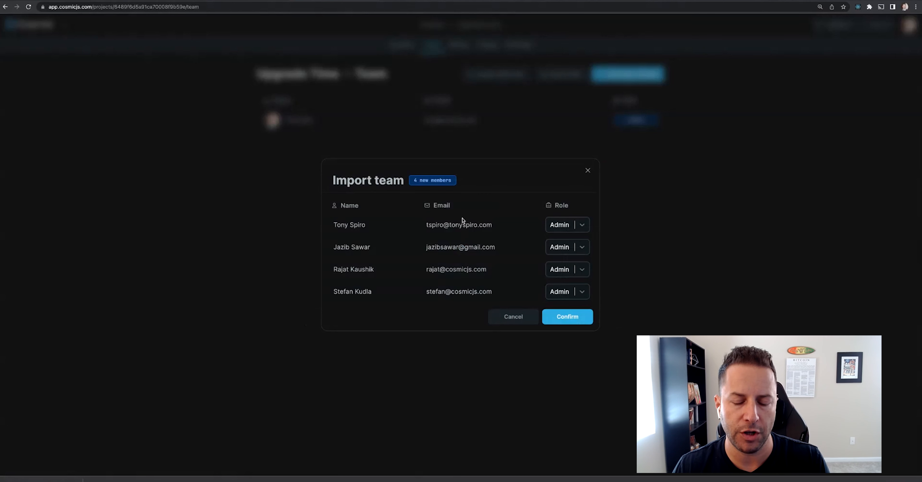
pyautogui.click(569, 228)
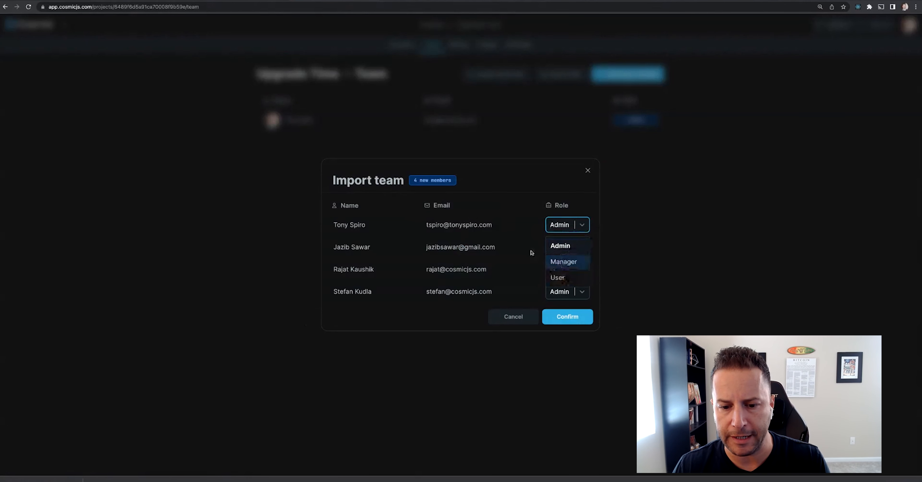
pyautogui.click(512, 244)
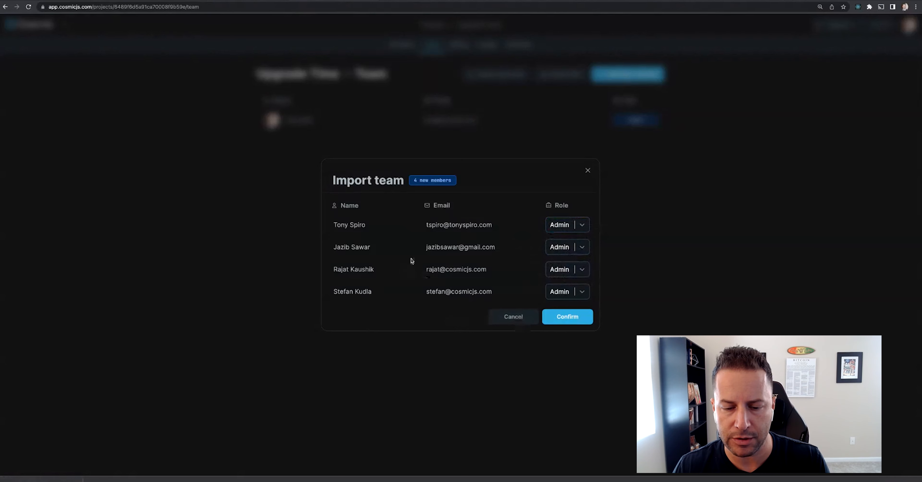
pyautogui.click(528, 319)
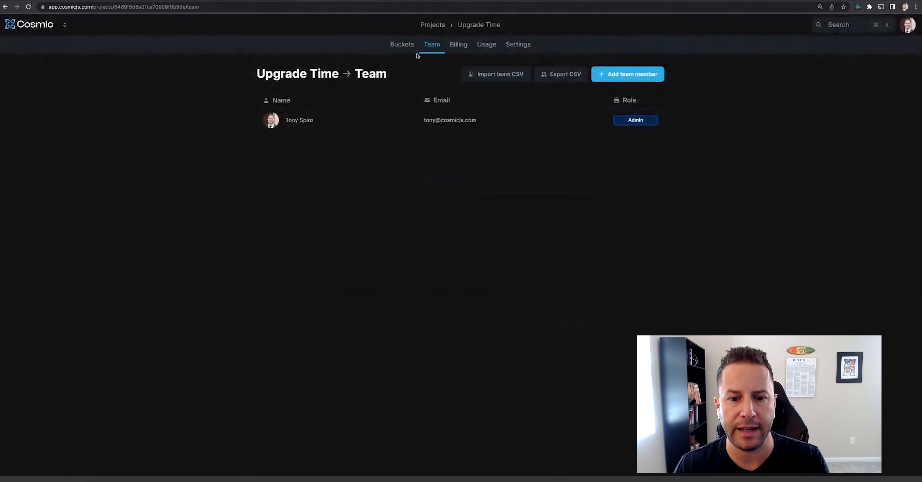
# Step: Compare the Upgrade Time project's bucket lists in the v2 and v1 dashboards, ending in v2
pyautogui.click(404, 47)
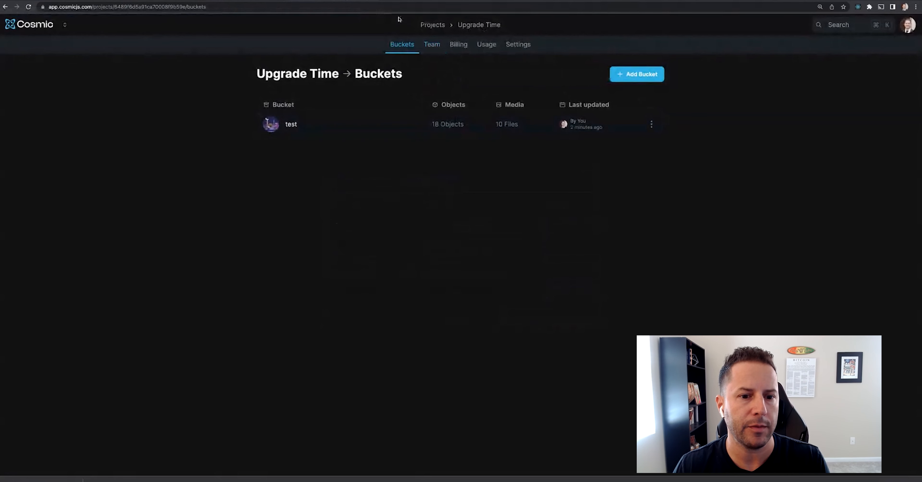
pyautogui.click(126, 1)
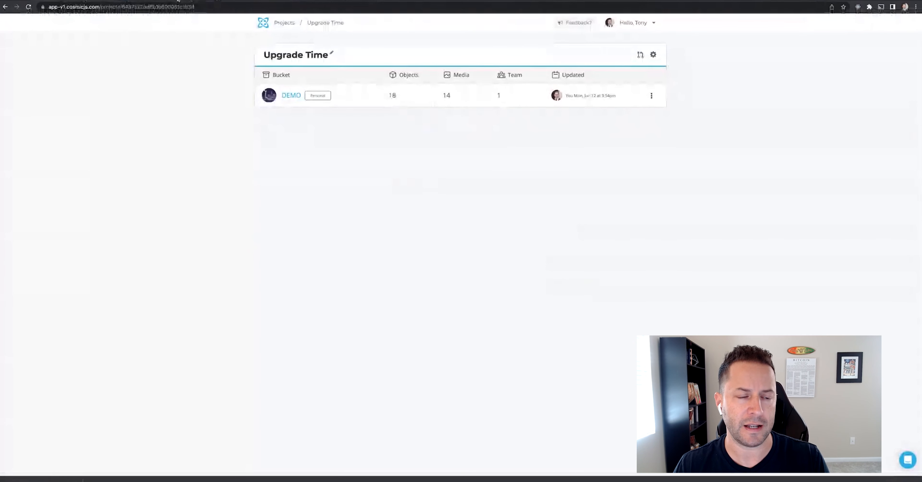
pyautogui.click(177, 0)
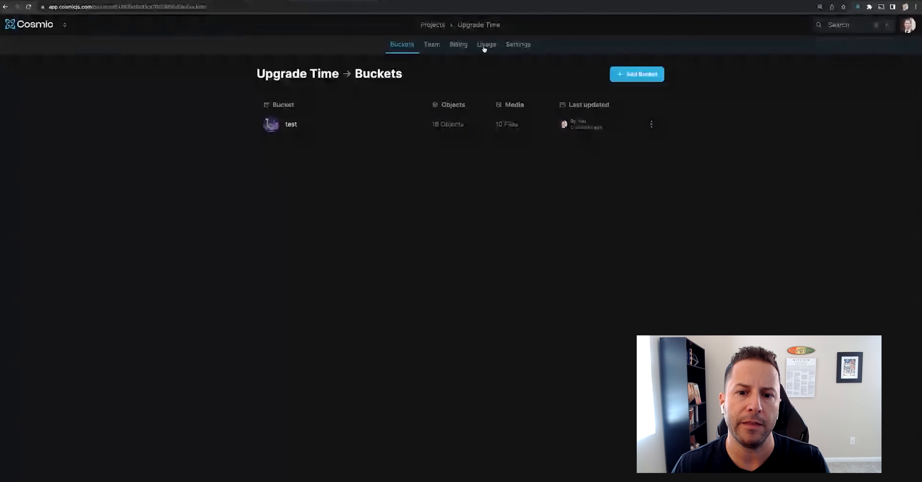
# Step: Explore the Manager and User project permissions for a new team member and open the test bucket's permissions for the User level
pyautogui.click(432, 44)
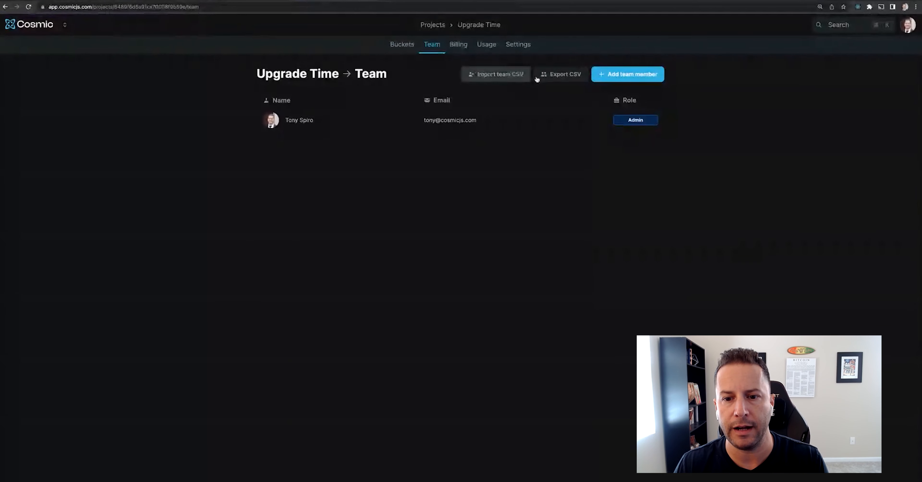
pyautogui.click(611, 82)
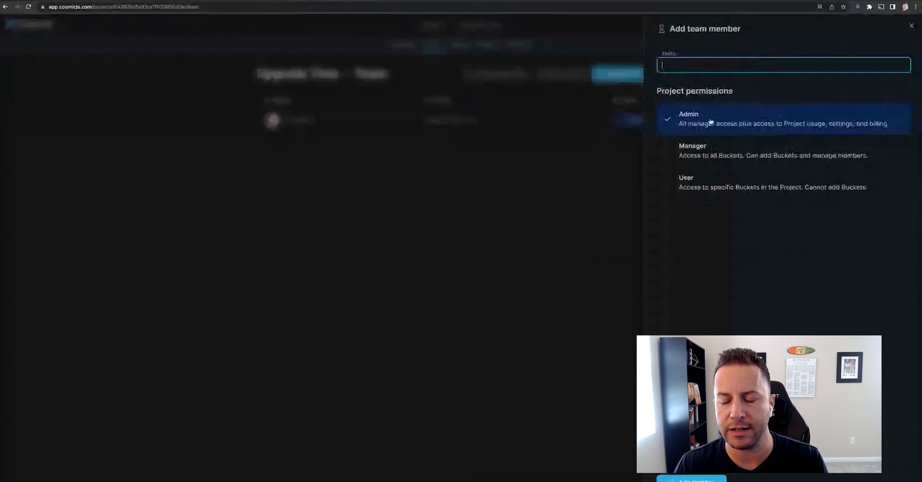
pyautogui.click(710, 152)
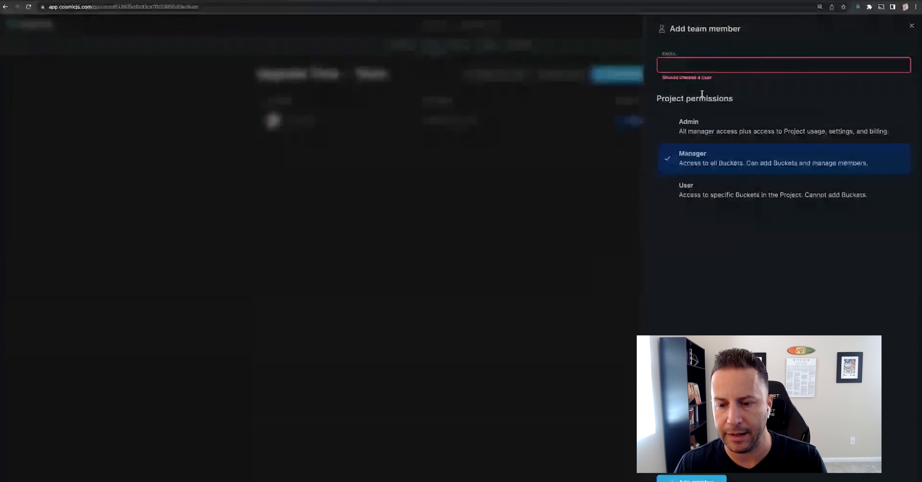
pyautogui.click(732, 184)
pyautogui.click(705, 253)
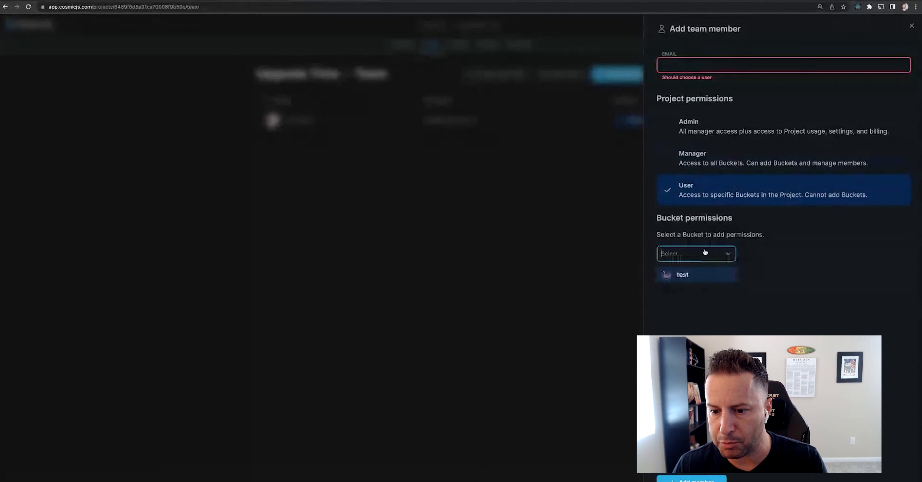
pyautogui.click(688, 275)
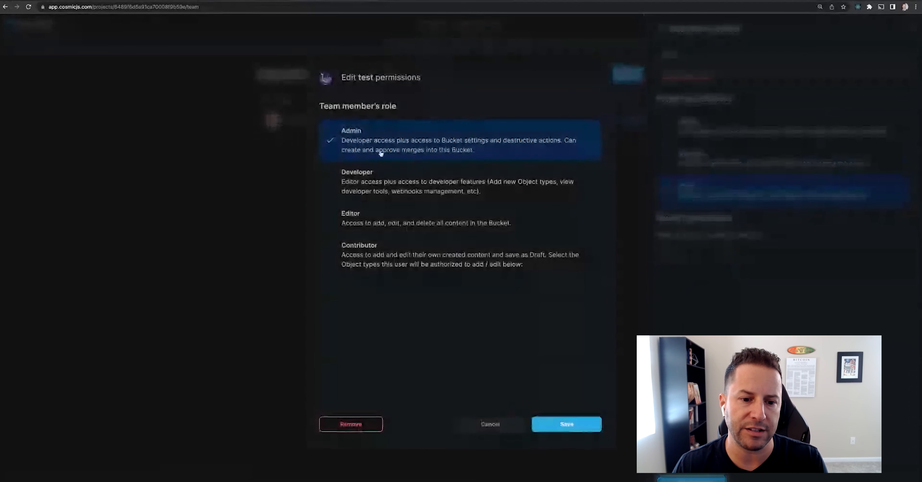
# Step: Preview the Developer, Editor and Contributor roles for the test bucket and leave the new team member form without saving
pyautogui.click(381, 181)
pyautogui.click(403, 214)
pyautogui.click(412, 255)
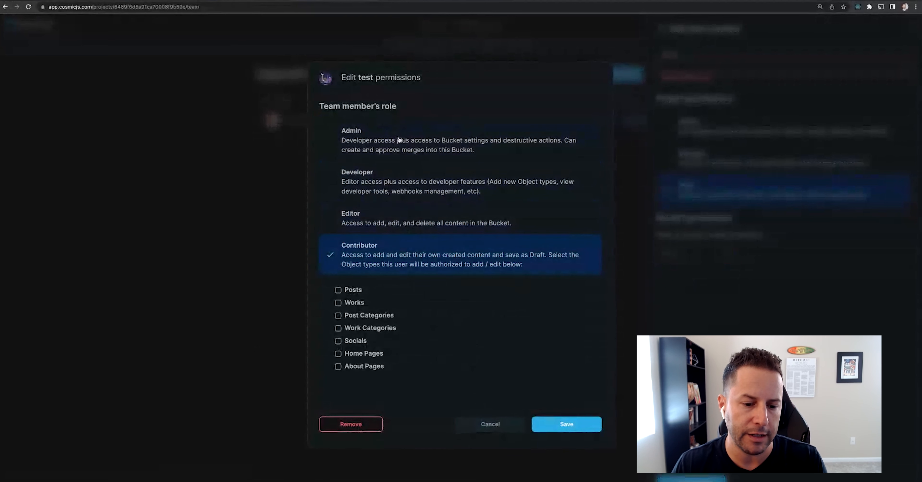
pyautogui.click(483, 418)
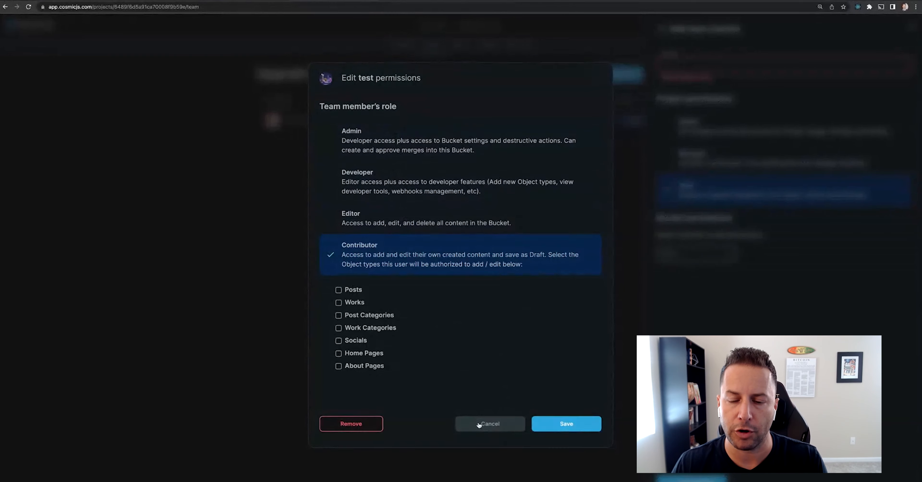
pyautogui.click(560, 177)
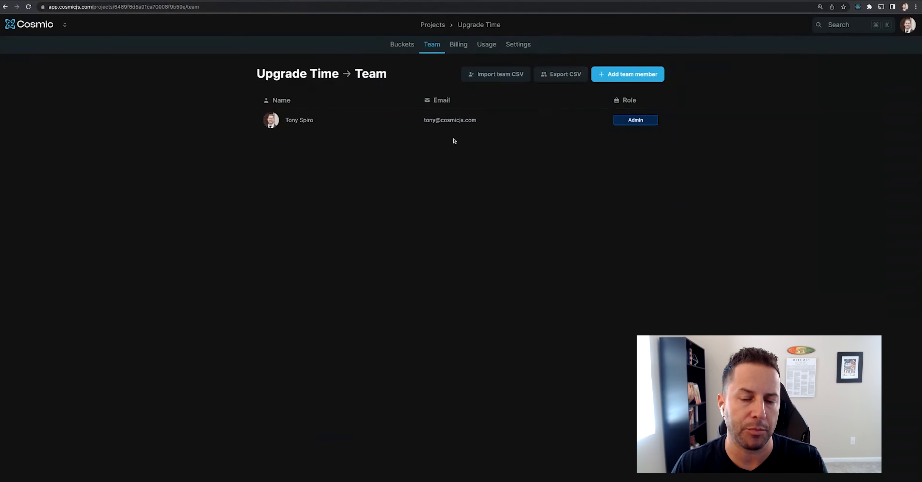
# Step: Return to the Upgrade Time project's buckets and open the test bucket's object types
pyautogui.click(406, 44)
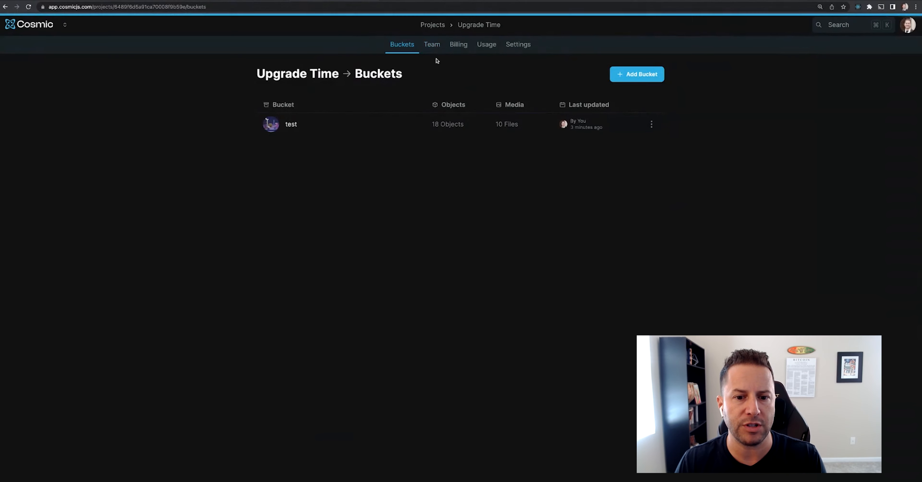
pyautogui.click(456, 131)
pyautogui.click(421, 50)
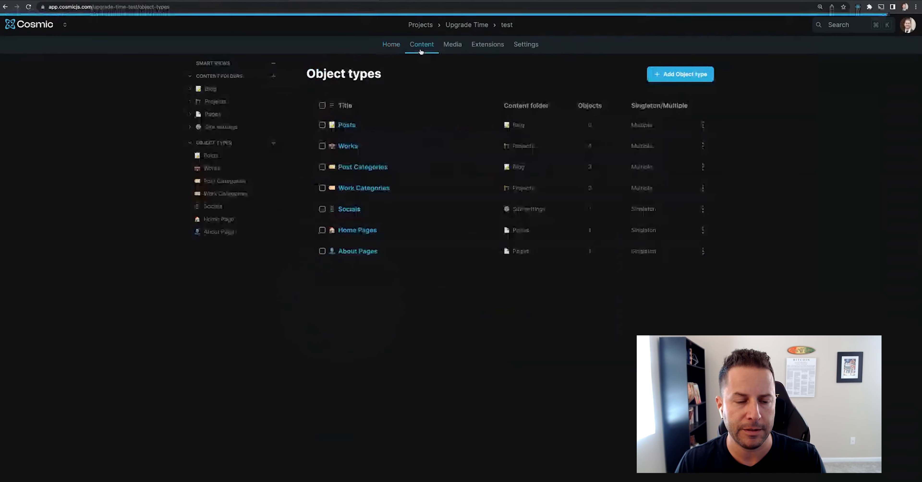